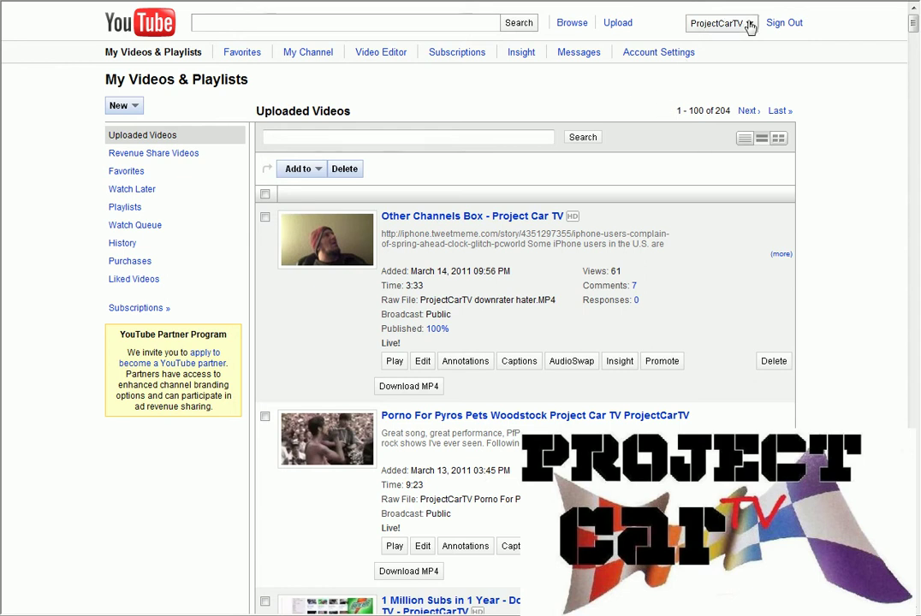
- Open the ProjectCarTV Account page, which shows My Videos & Playlists
click(749, 26)
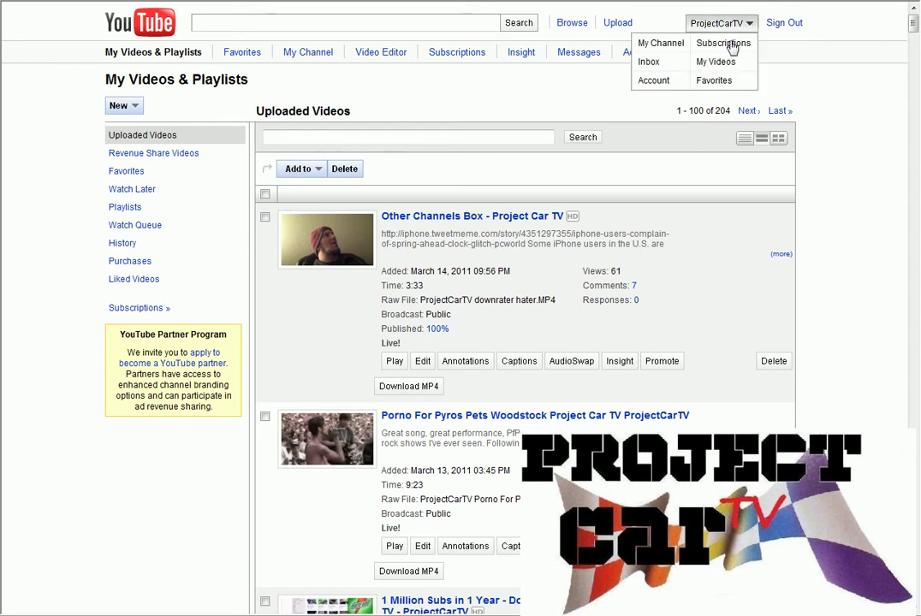
click(676, 79)
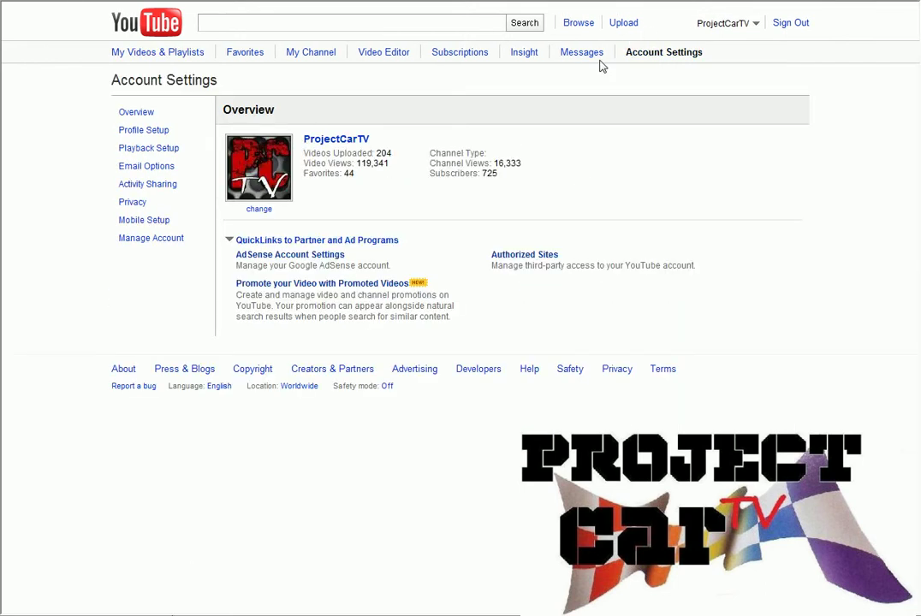
- Go to the ProjectCarTV channel page from the link at the top
click(353, 144)
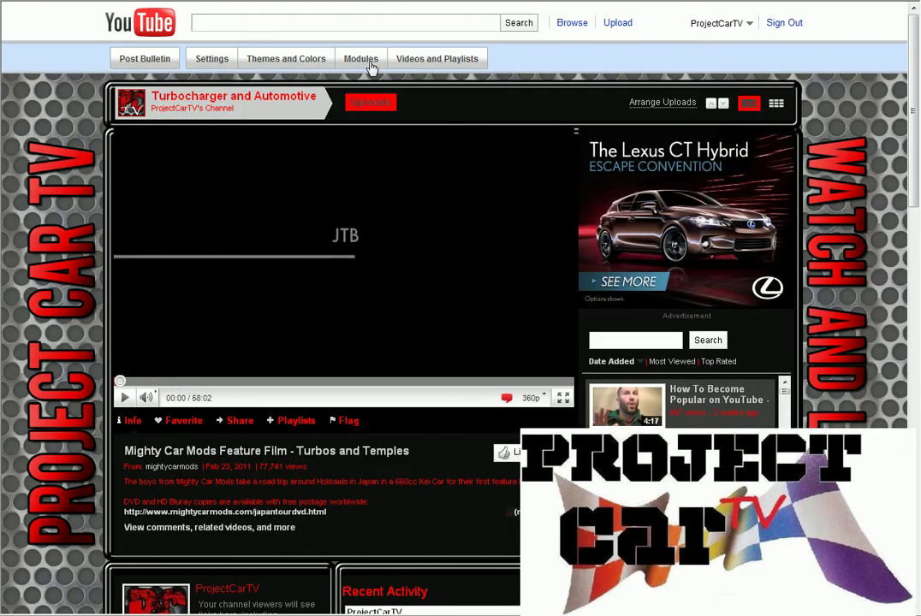
- Play and pause the featured video, then bring up the channel's Modules settings
click(129, 400)
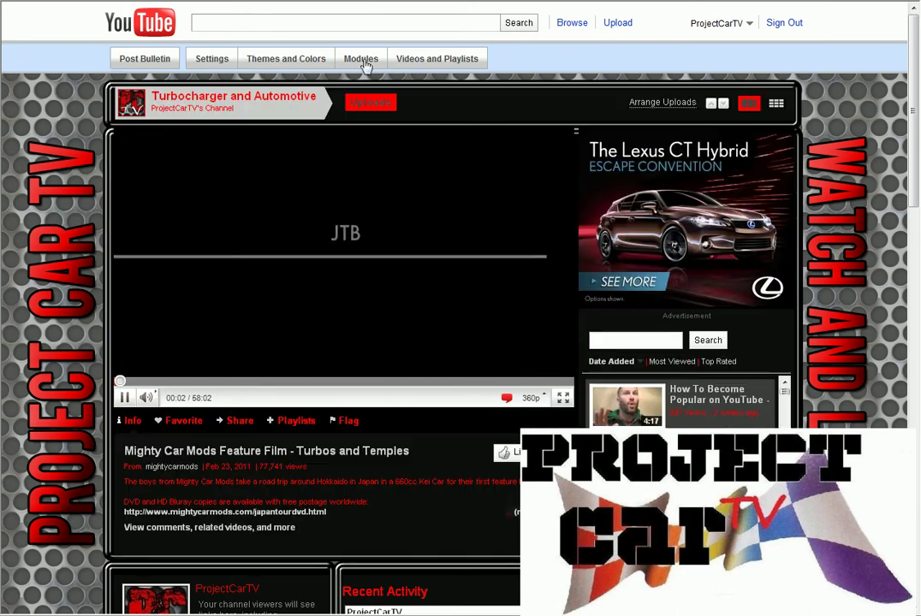
click(125, 399)
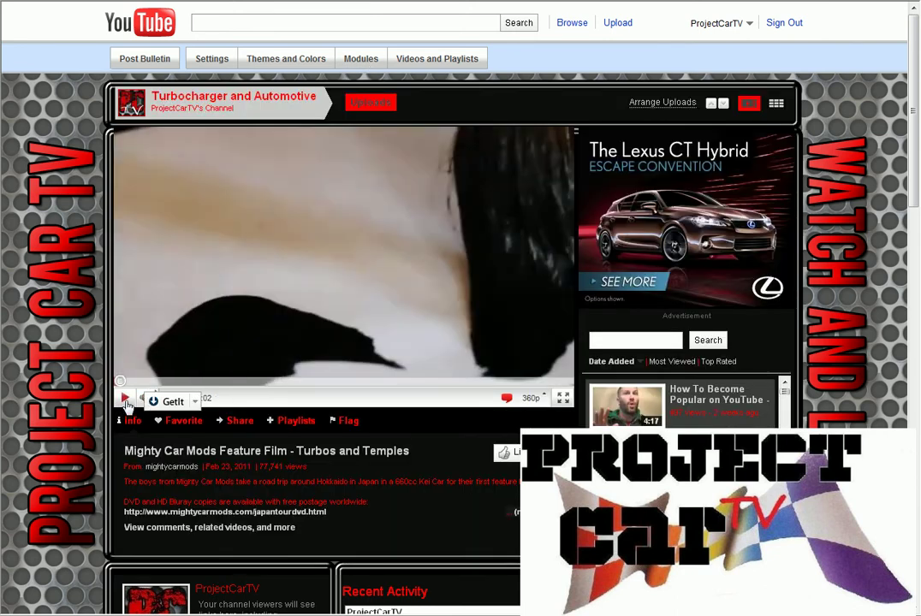
click(360, 60)
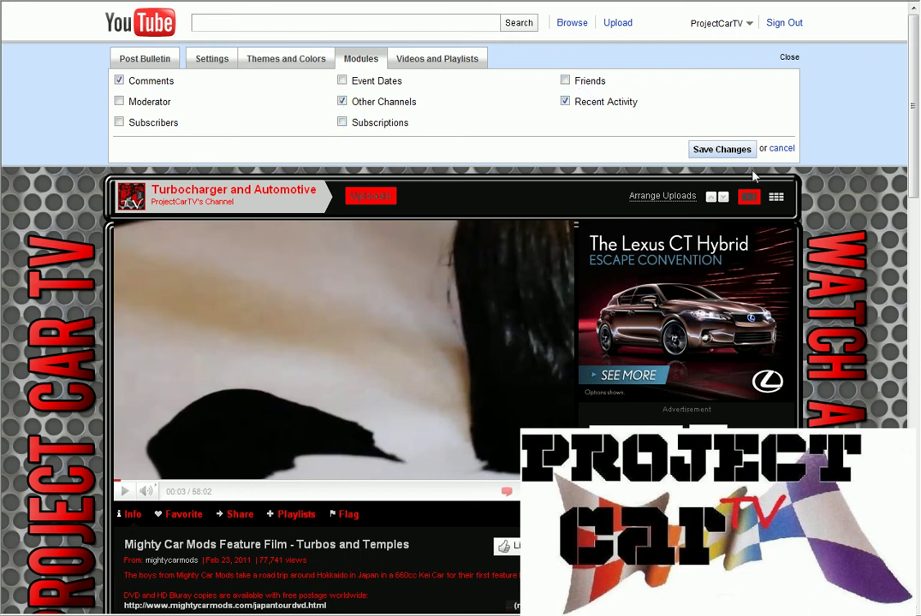
- Scroll down to the 'Subscribe to these people if you love automobiles' box
drag(914, 159, 919, 494)
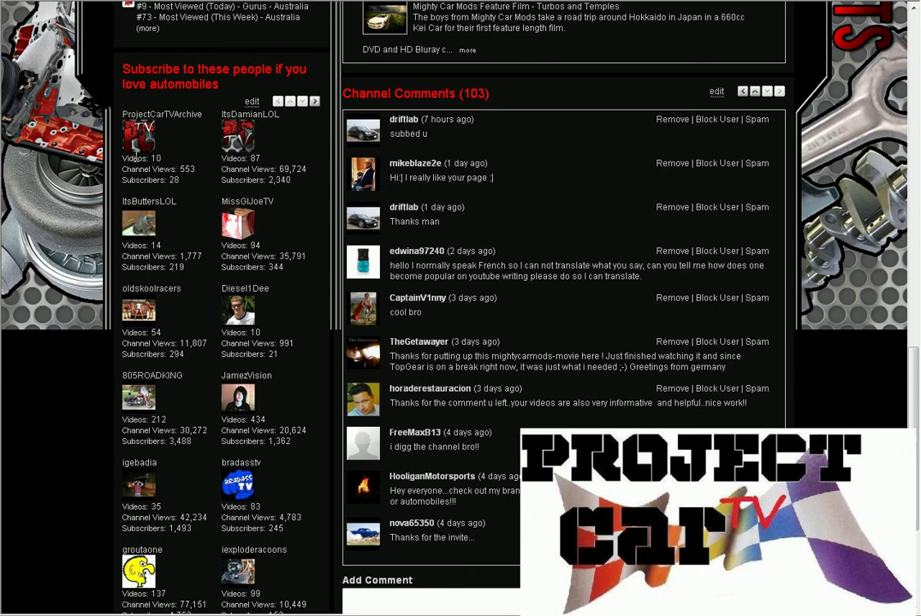
scroll(226, 332, down, 3)
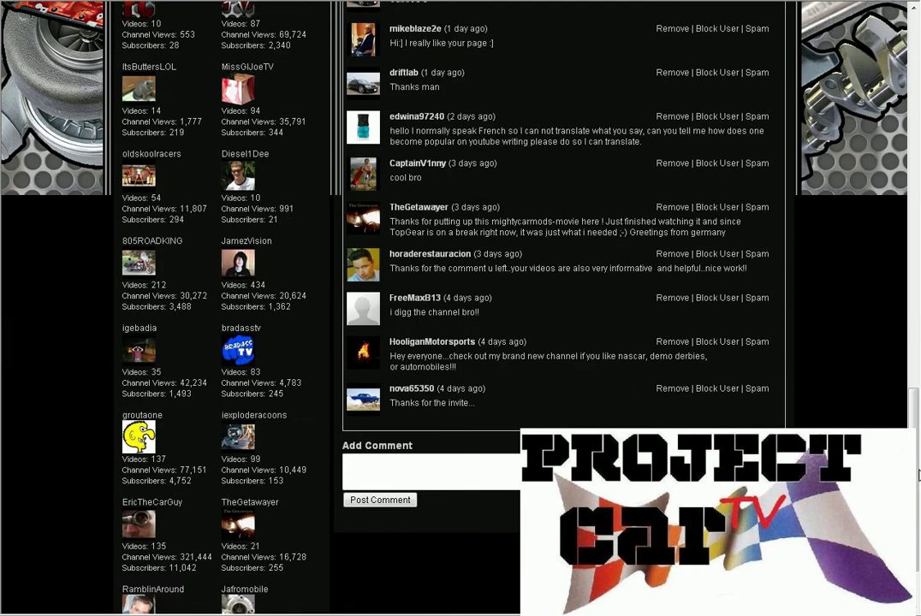
scroll(341, 366, up, 8)
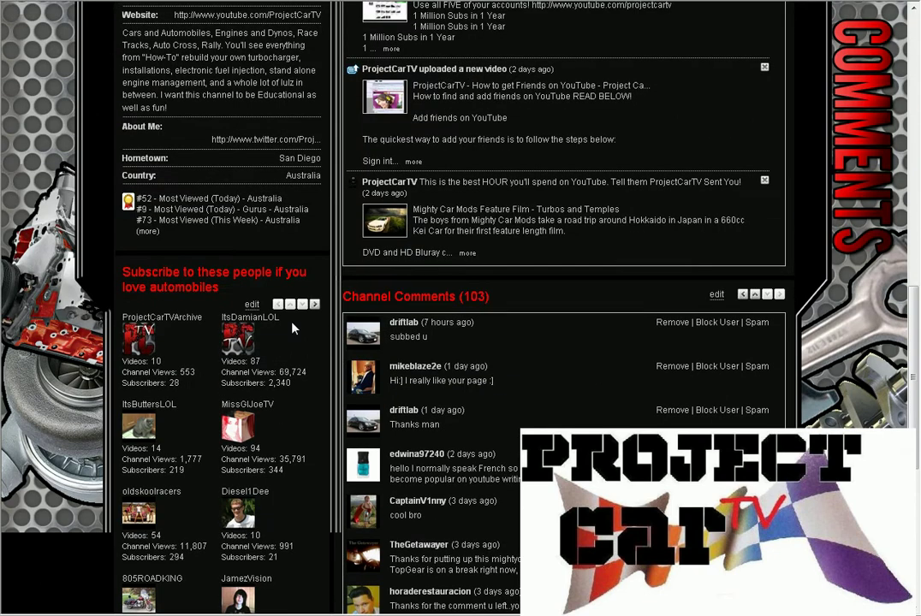
- Open the Subscribe box's edit form, focus its Title field, and review the channel list
click(252, 305)
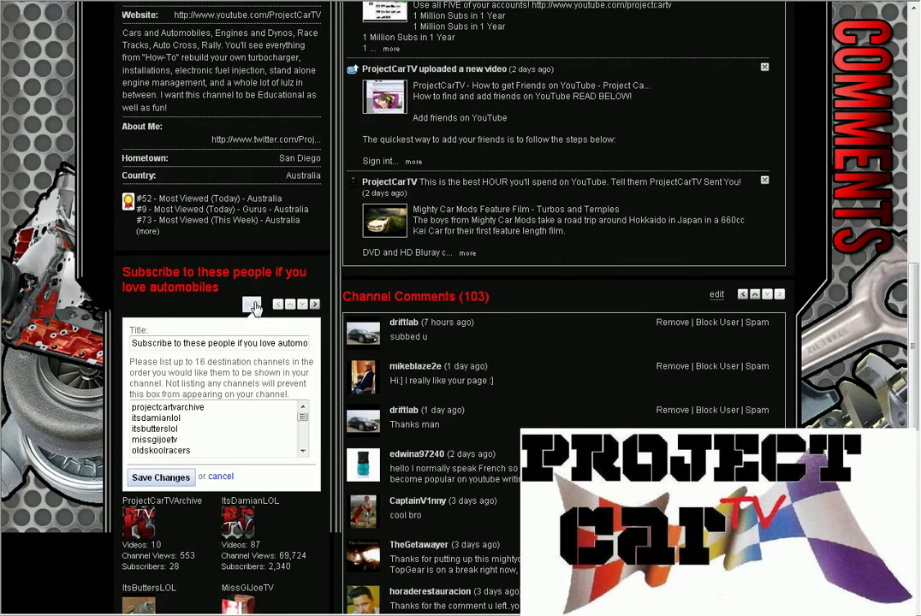
click(137, 342)
scroll(917, 306, down, 7)
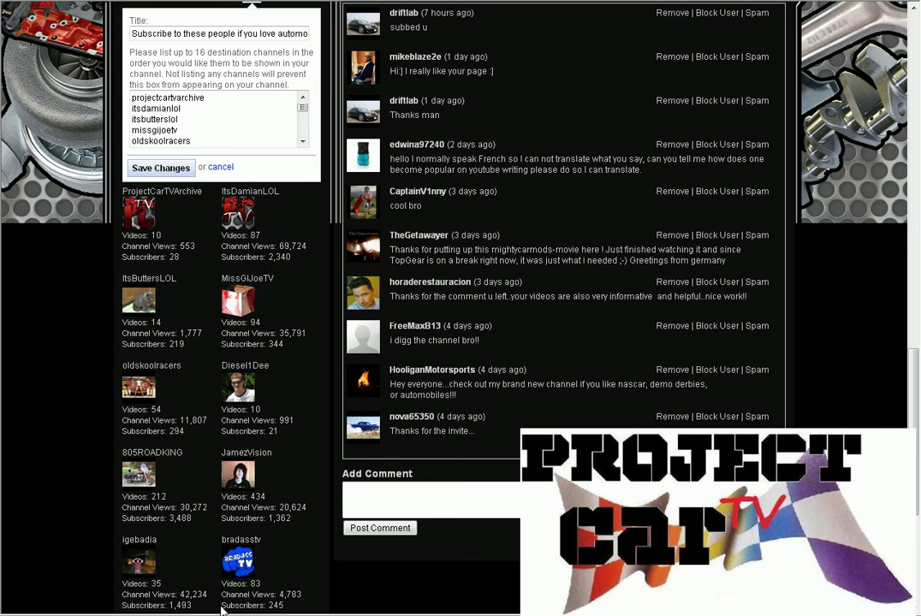
scroll(770, 329, down, 3)
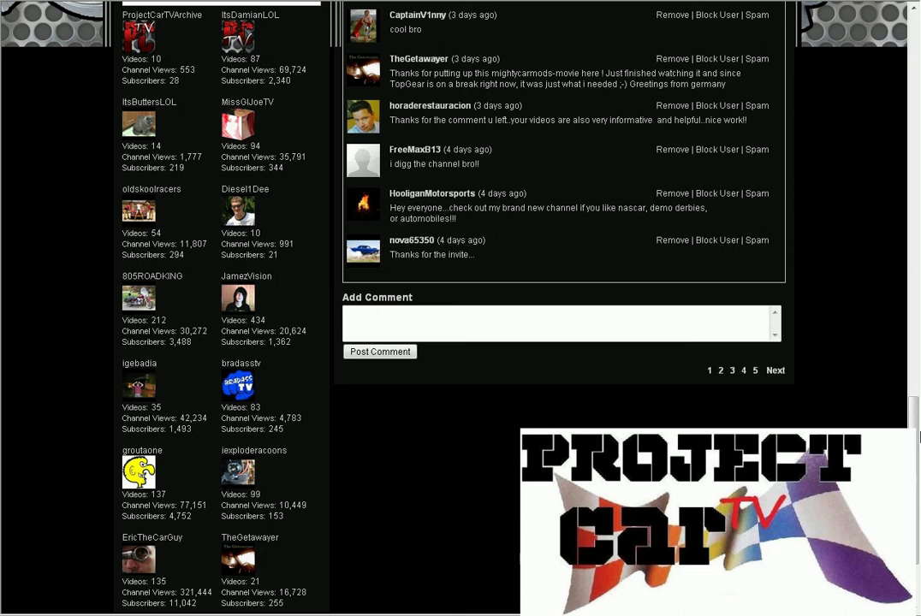
scroll(920, 484, down, 3)
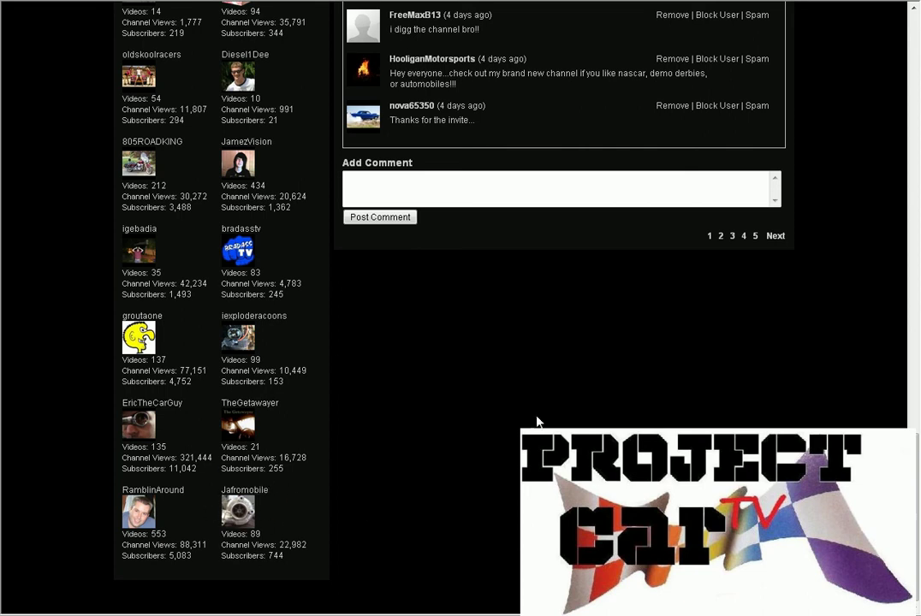
drag(915, 524, 914, 280)
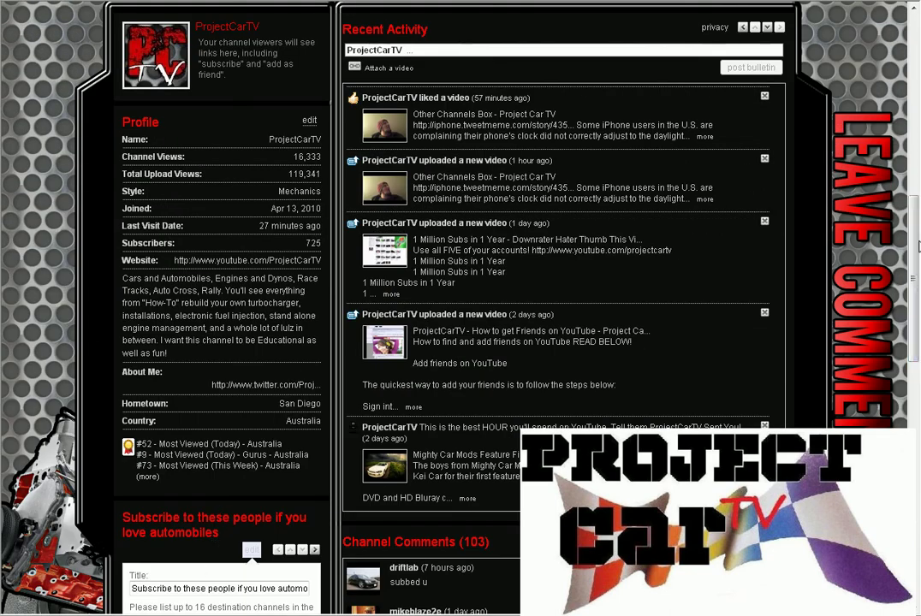
- Shift the Subscribe to these people box into the right column
drag(918, 246, 545, 287)
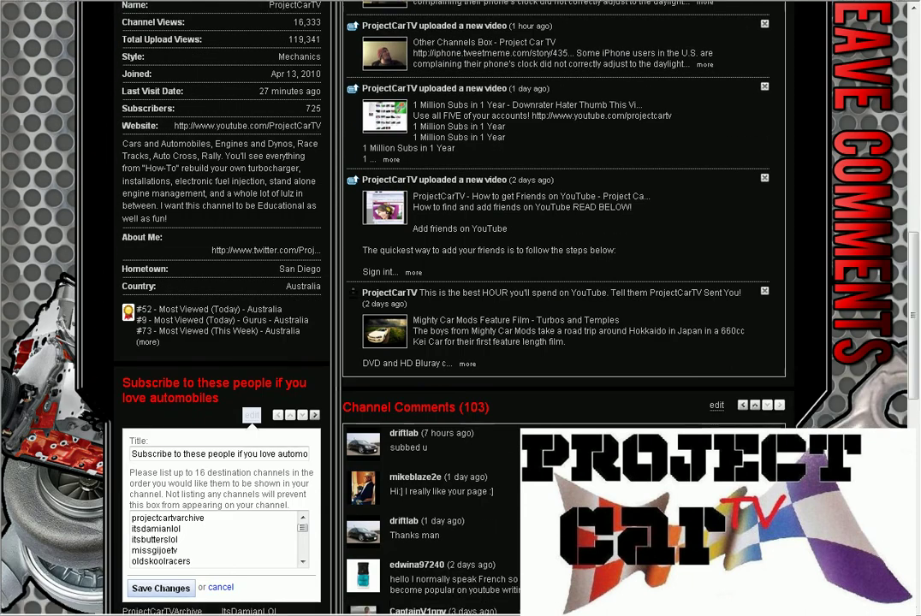
click(315, 416)
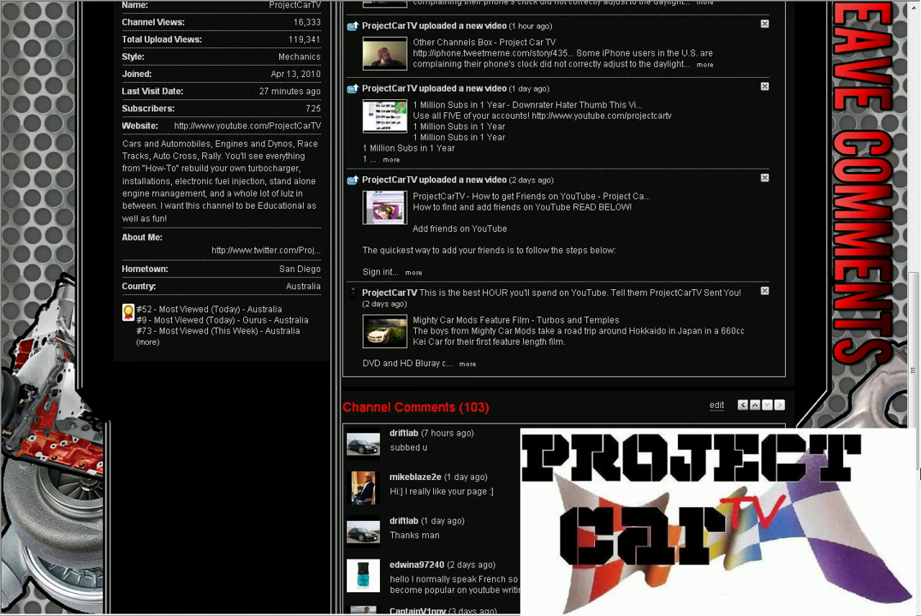
scroll(919, 451, down, 8)
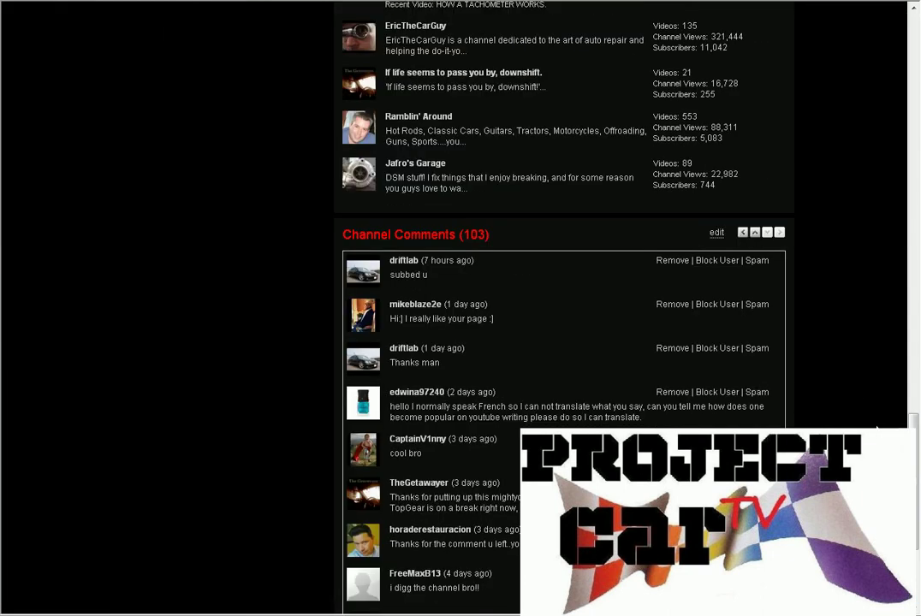
- Return the Subscribe box to the left column and scroll back up to the module settings
scroll(754, 274, up, 15)
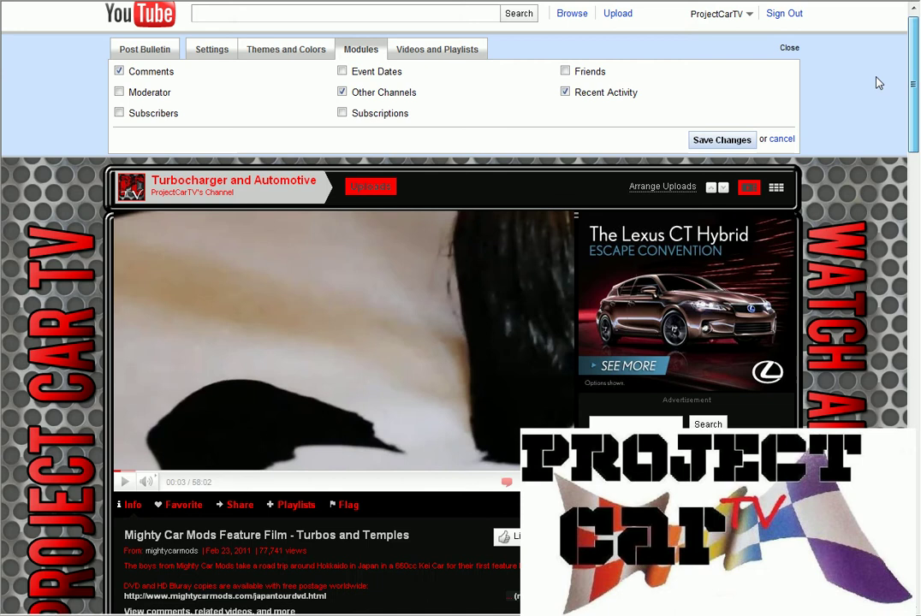
scroll(883, 117, down, 15)
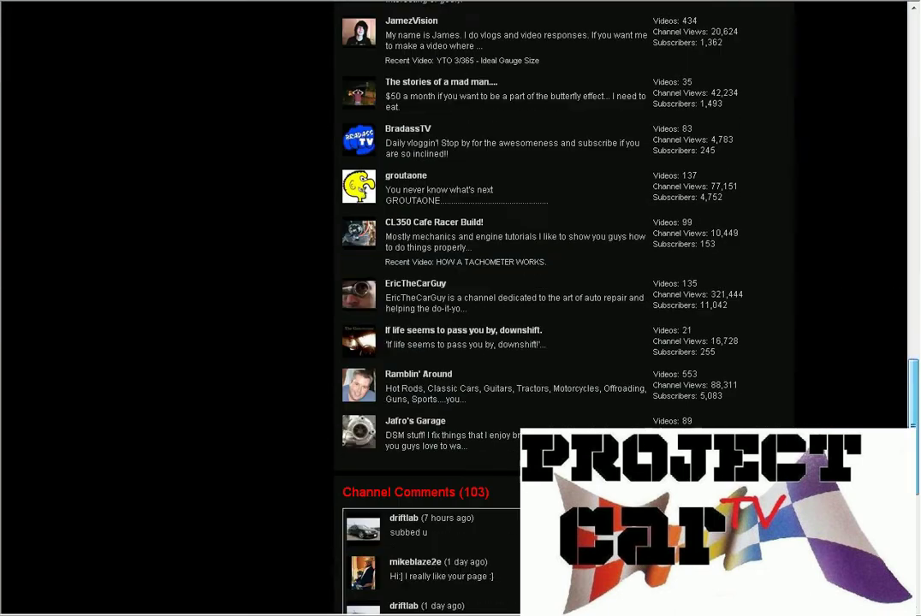
scroll(564, 308, down, 3)
scroll(743, 195, up, 12)
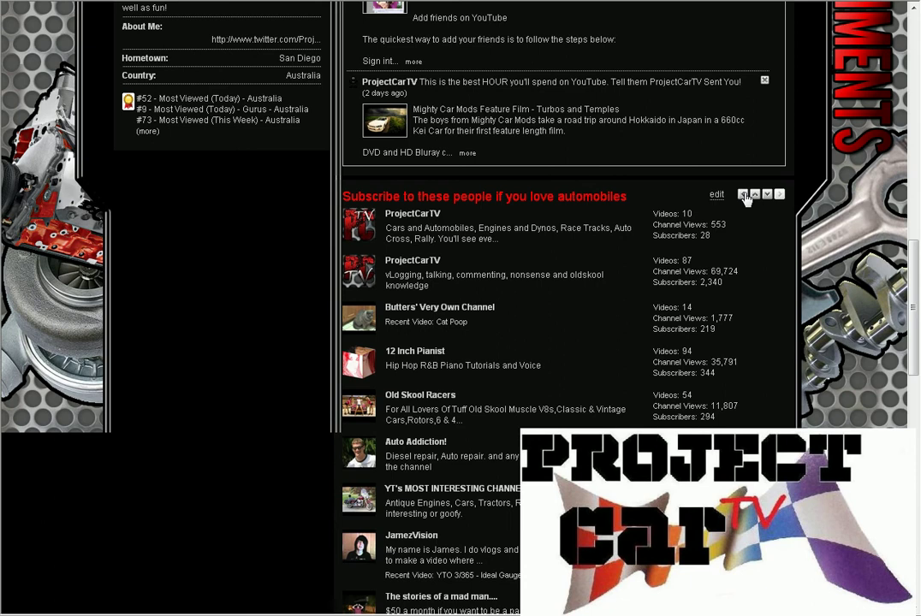
click(744, 195)
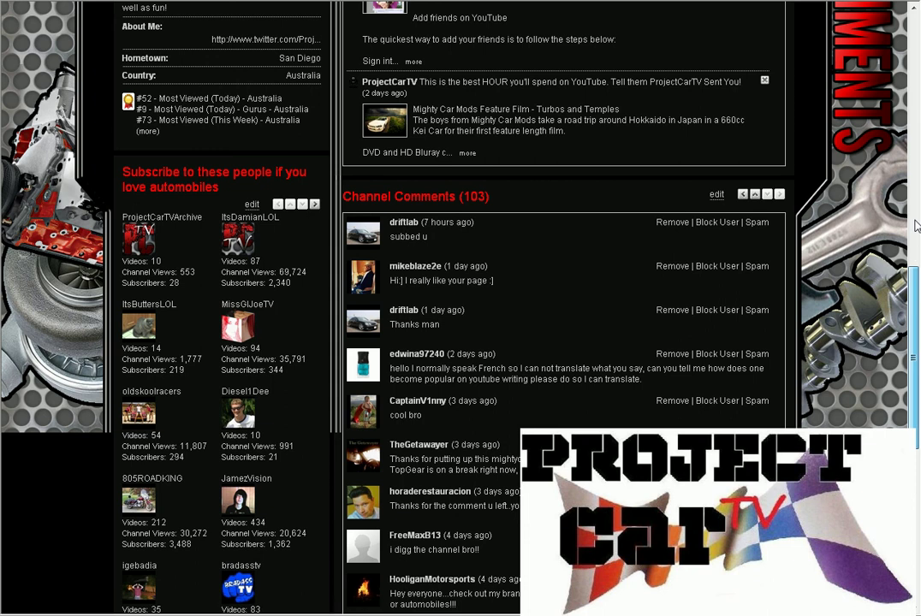
click(916, 225)
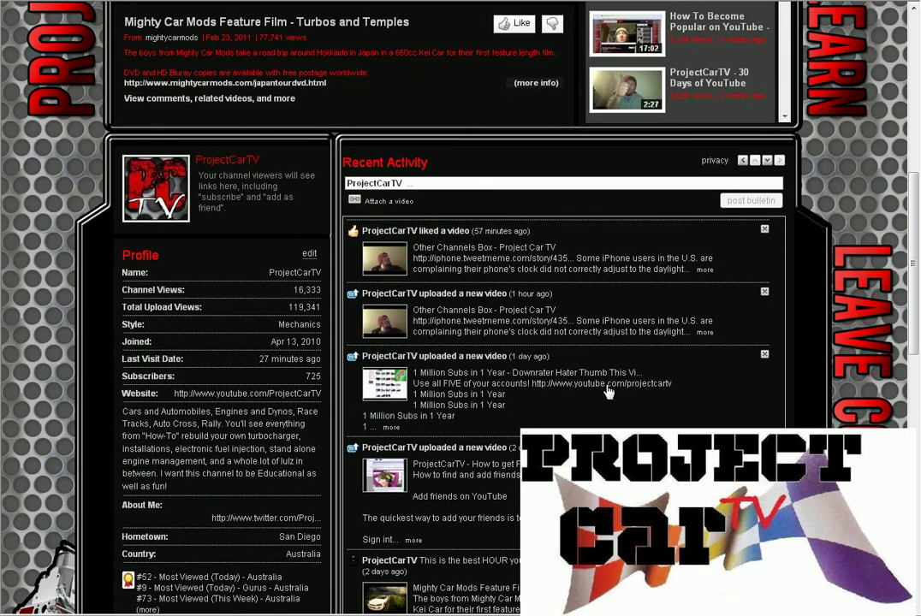
click(915, 463)
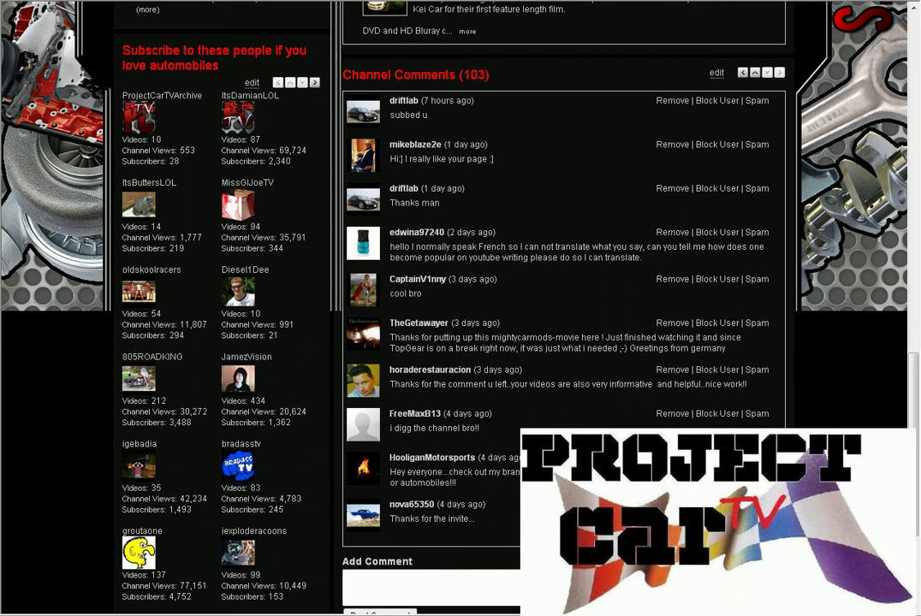
click(916, 34)
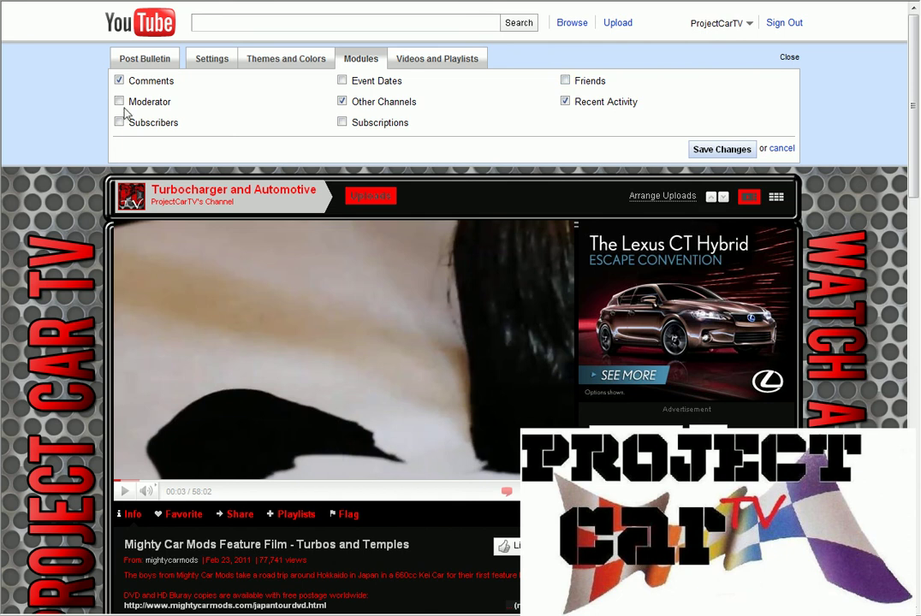
- Save modules with Other Channels unchecked, then re-check Other Channels and save again
click(342, 102)
click(728, 182)
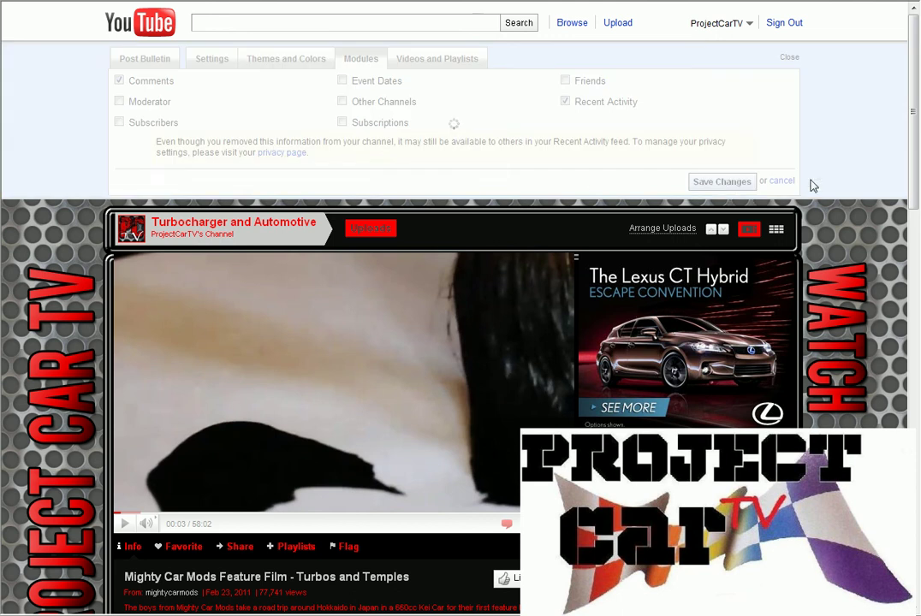
scroll(730, 188, down, 15)
drag(918, 441, 918, 9)
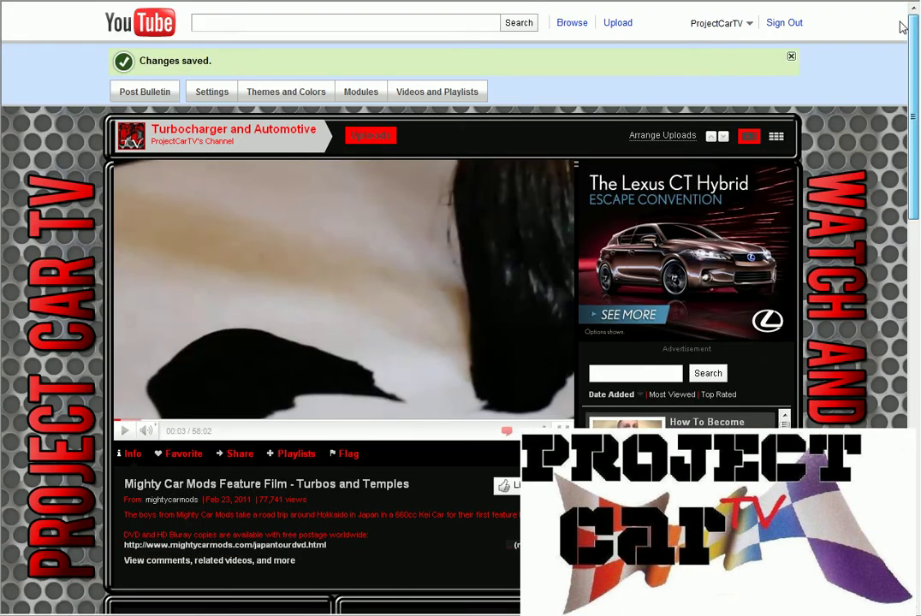
click(361, 93)
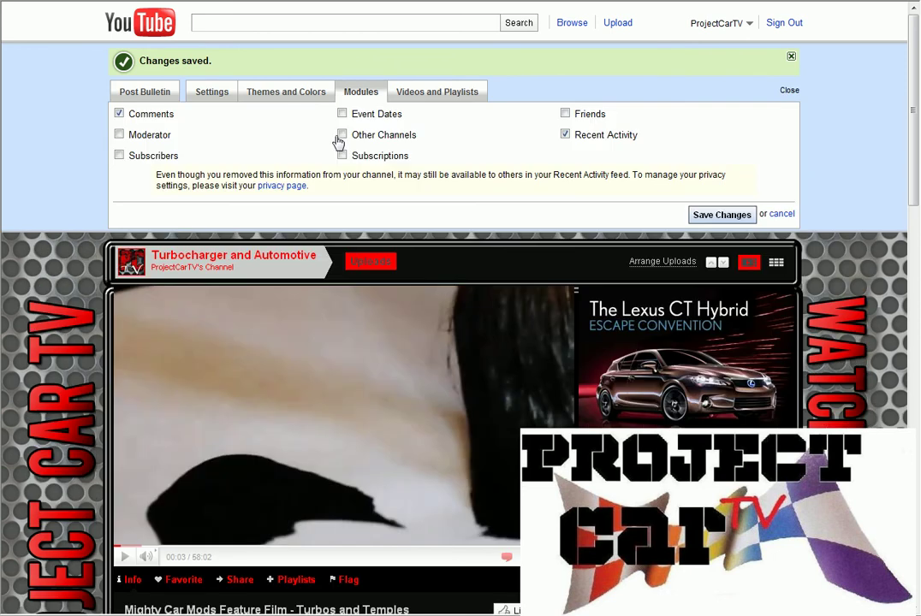
click(722, 213)
- Reopen the Subscribe to these people box's edit form and scroll back to the top
scroll(267, 224, down, 10)
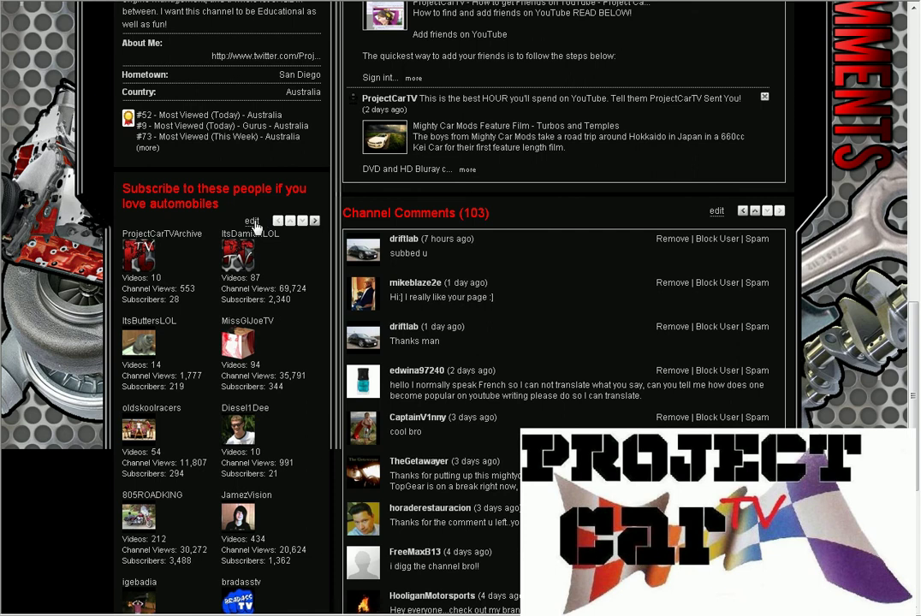
click(252, 221)
scroll(233, 266, down, 1)
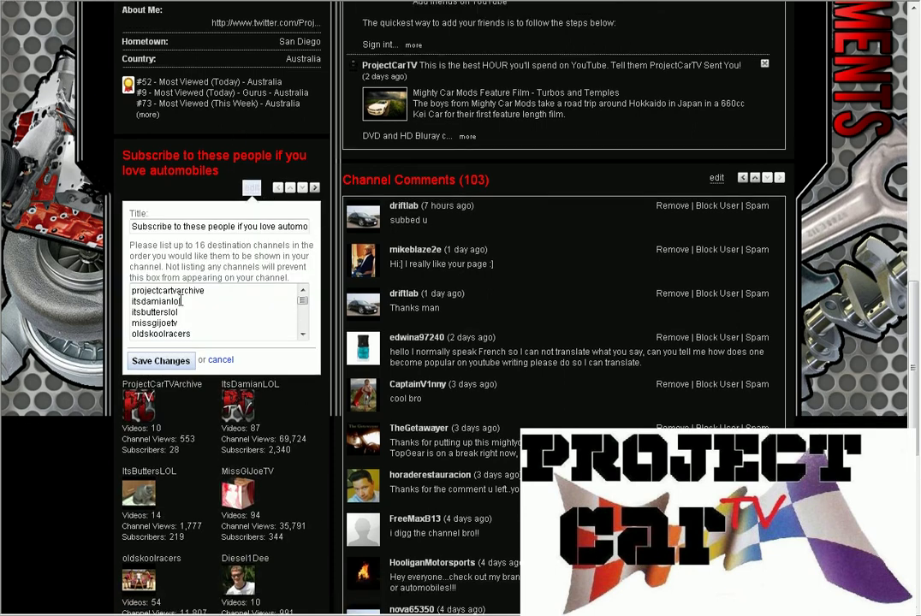
drag(916, 333, 915, 110)
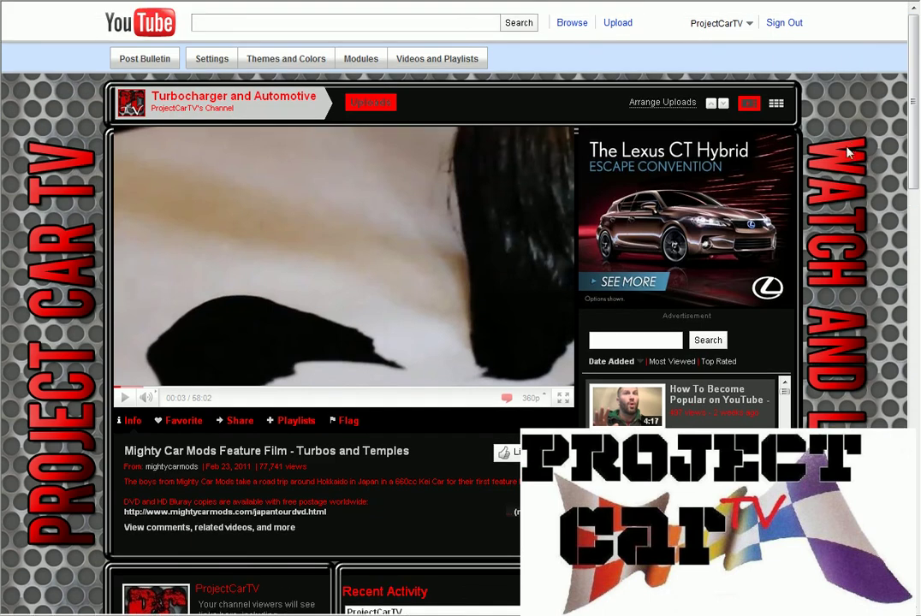